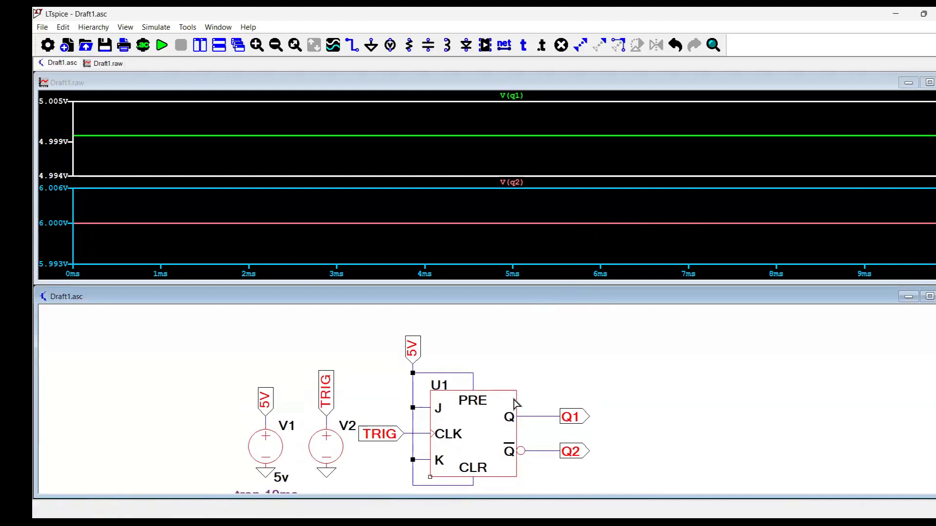
Step: Run the transient simulation of the J-K flip-flop circuit in Draft1
scroll(549, 363, down, 2)
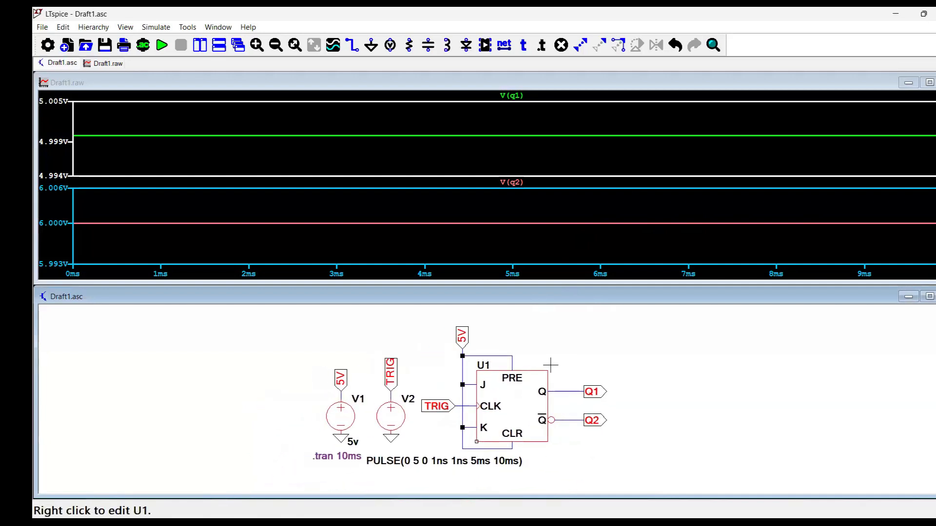
mouse_move(568, 354)
mouse_down()
mouse_move(564, 369)
mouse_move(560, 360)
mouse_up()
scroll(531, 359, up, 2)
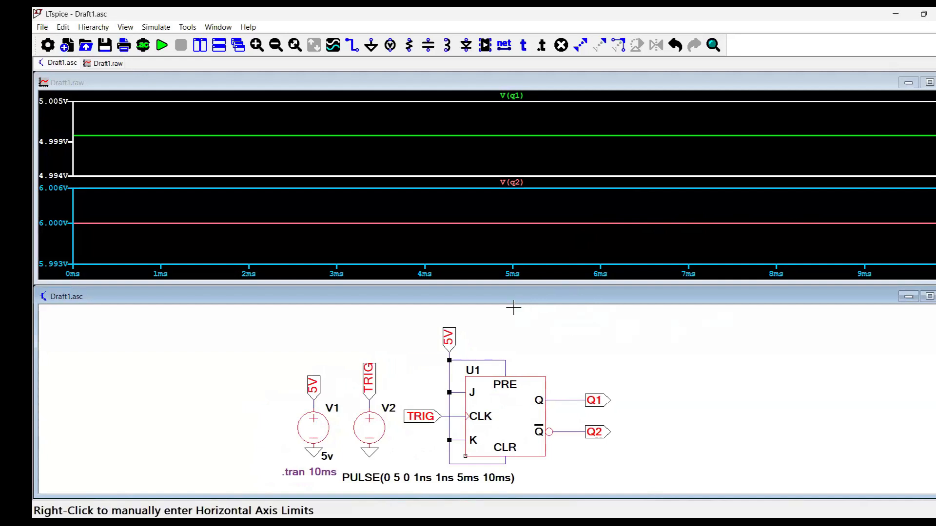
scroll(484, 351, up, 1)
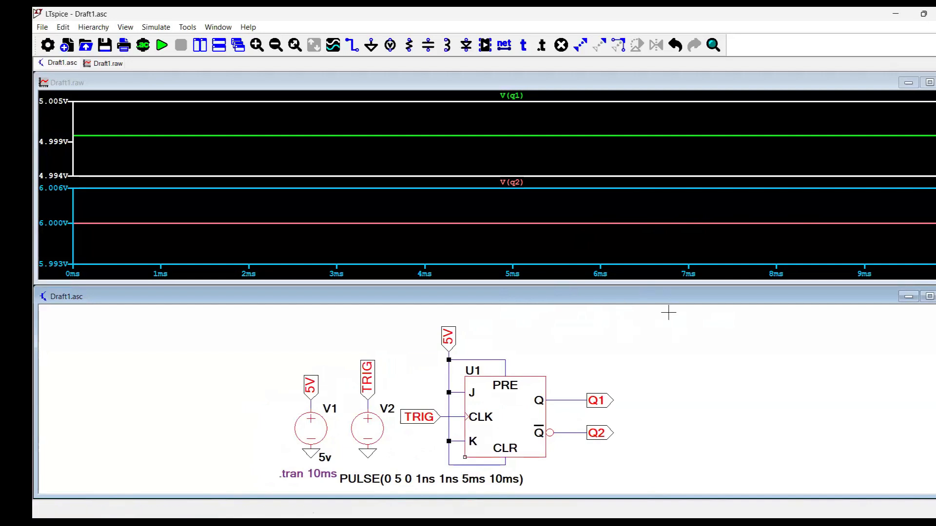
scroll(668, 311, down, 1)
mouse_move(531, 346)
mouse_down()
mouse_move(571, 344)
mouse_move(521, 336)
mouse_up()
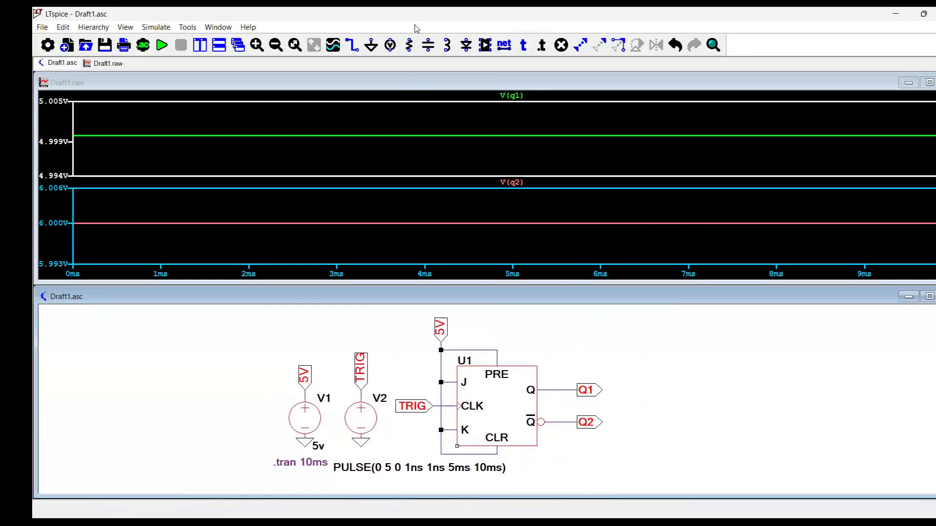
click(162, 46)
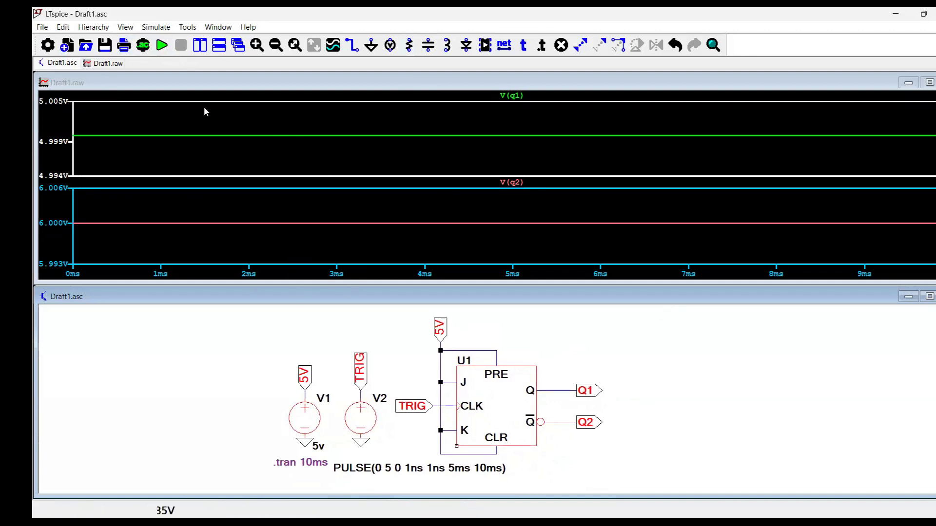
Step: Move the V(q1) plot pane below V(q2) and plot the TRIG net in a new pane above them
right_click(403, 336)
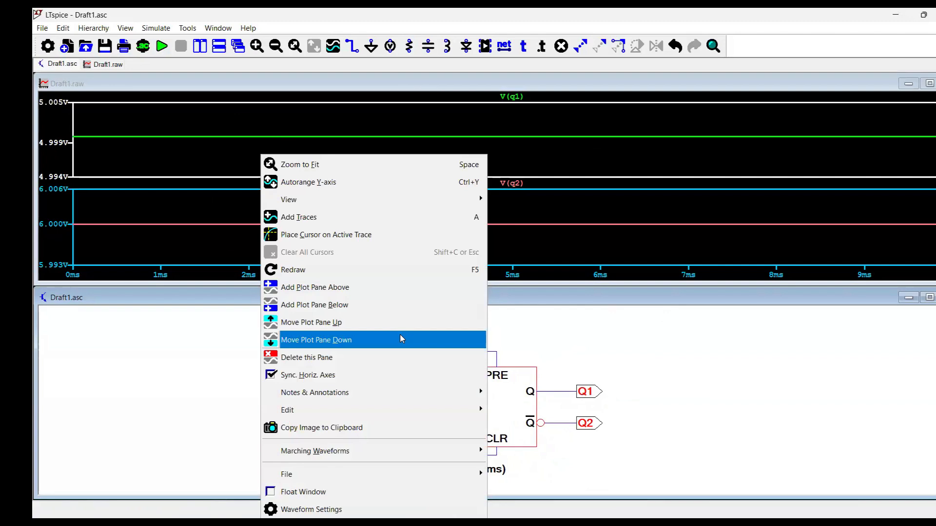
click(401, 339)
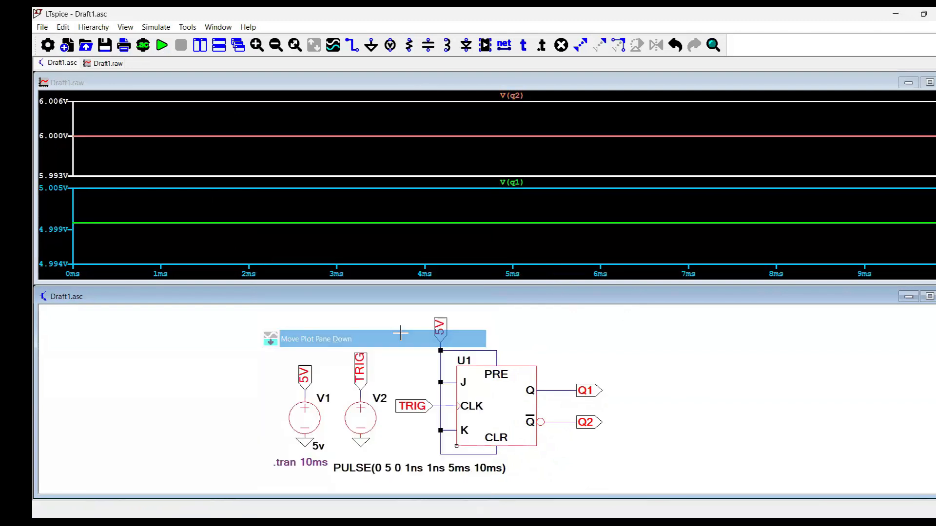
right_click(265, 134)
click(322, 265)
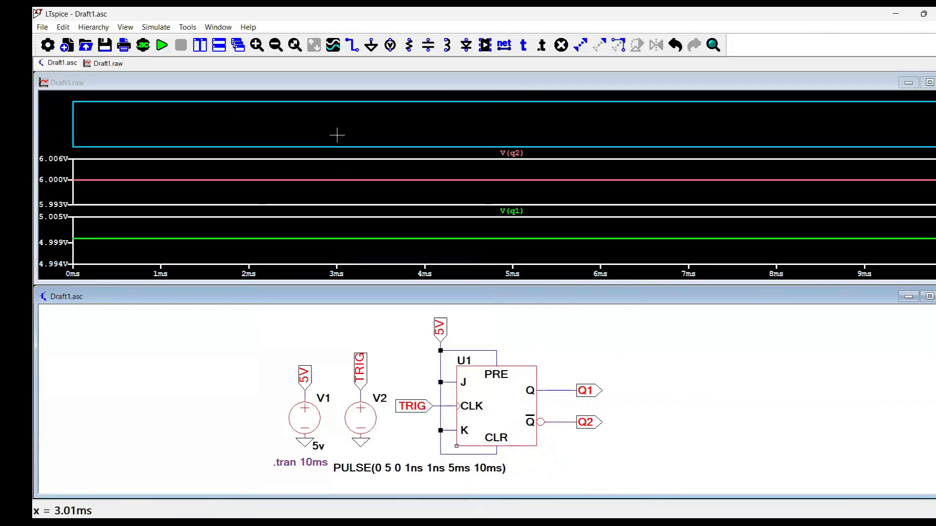
scroll(366, 429, up, 2)
click(468, 398)
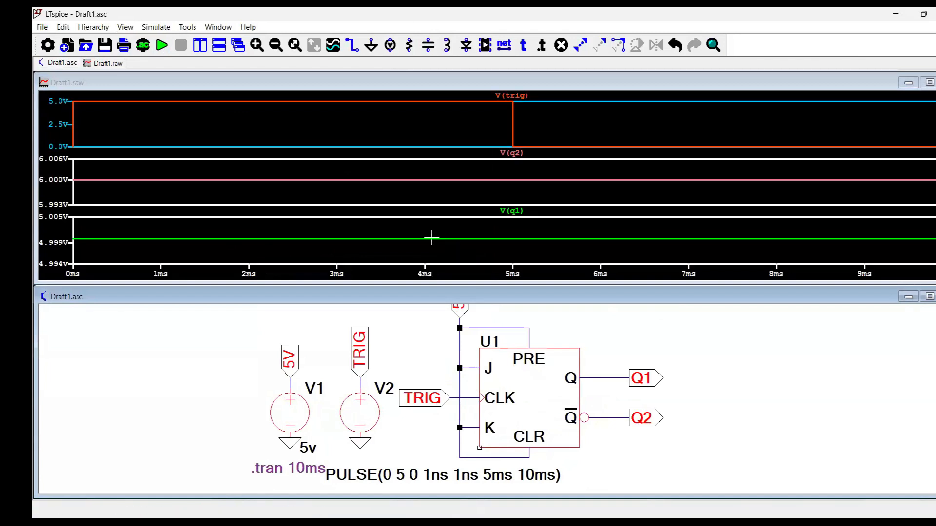
Step: Set the transient analysis stop time to 20ms and apply it to the simulation
click(145, 49)
click(569, 211)
key(BackSpace)
text(20ms)
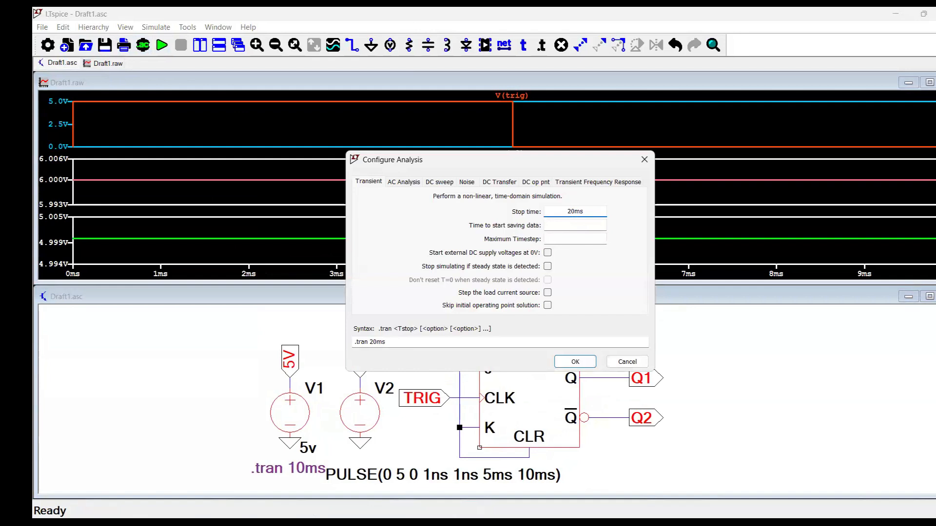
click(575, 362)
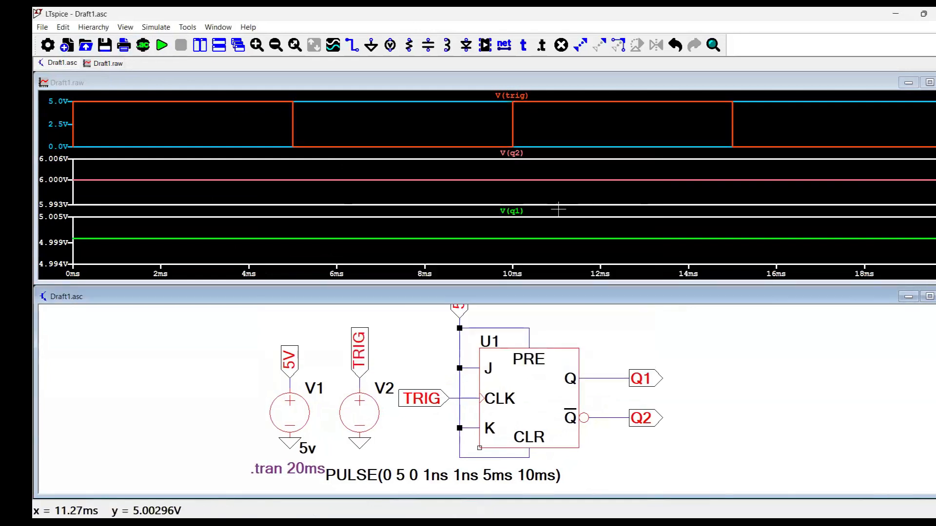
scroll(560, 387, down, 3)
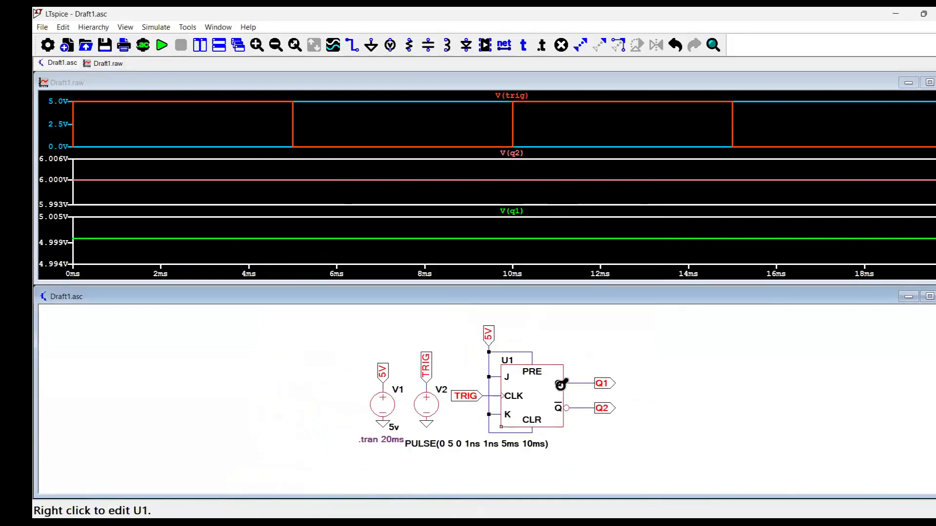
scroll(534, 379, up, 2)
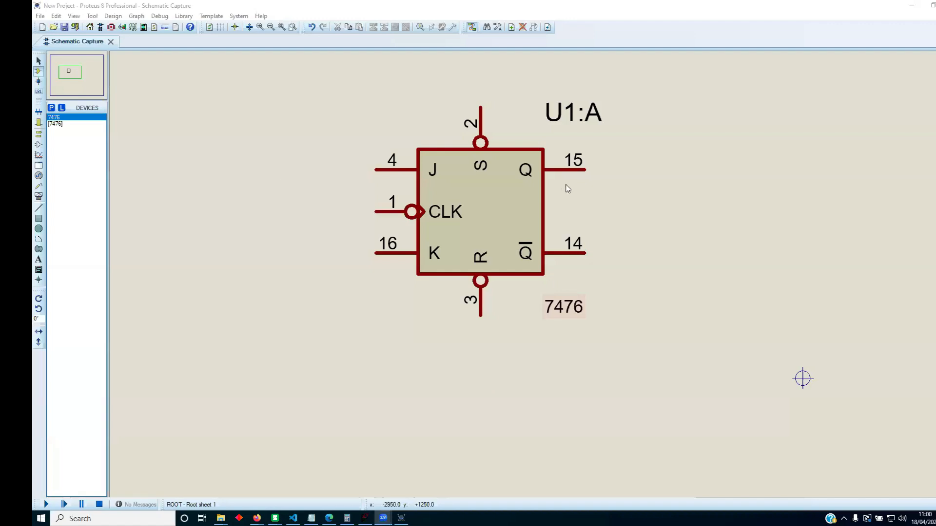
Step: Switch to the SN7476 datasheet in Firefox and examine the pinout and the '76 and 'LS76A function tables
key(alt+Tab)
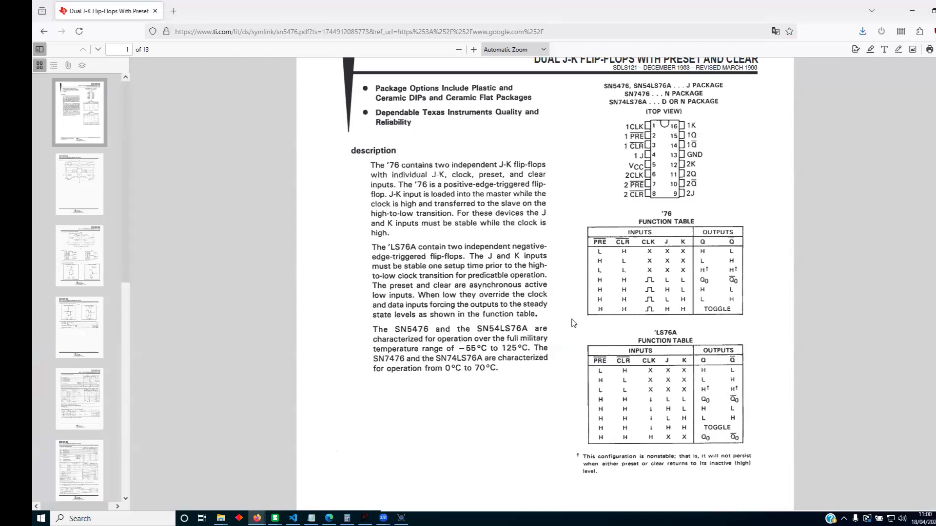
scroll(609, 249, up, 2)
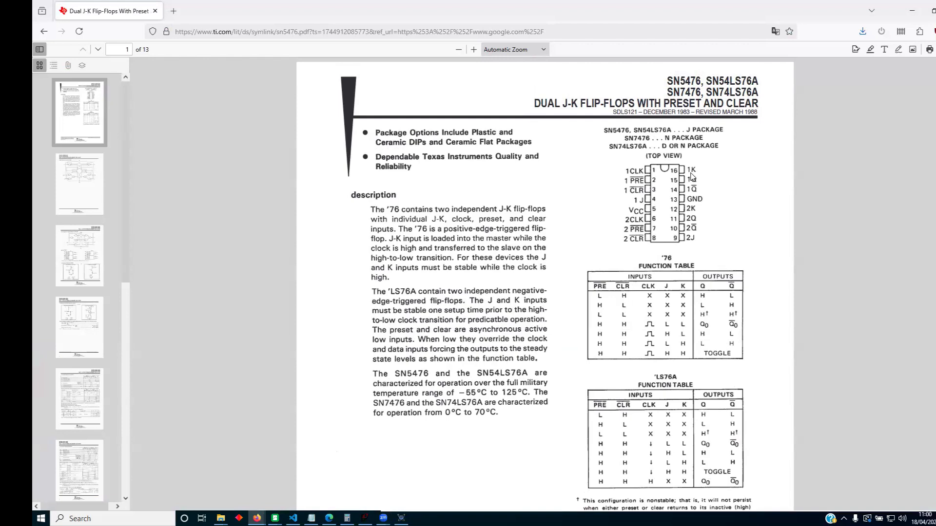
scroll(674, 190, down, 2)
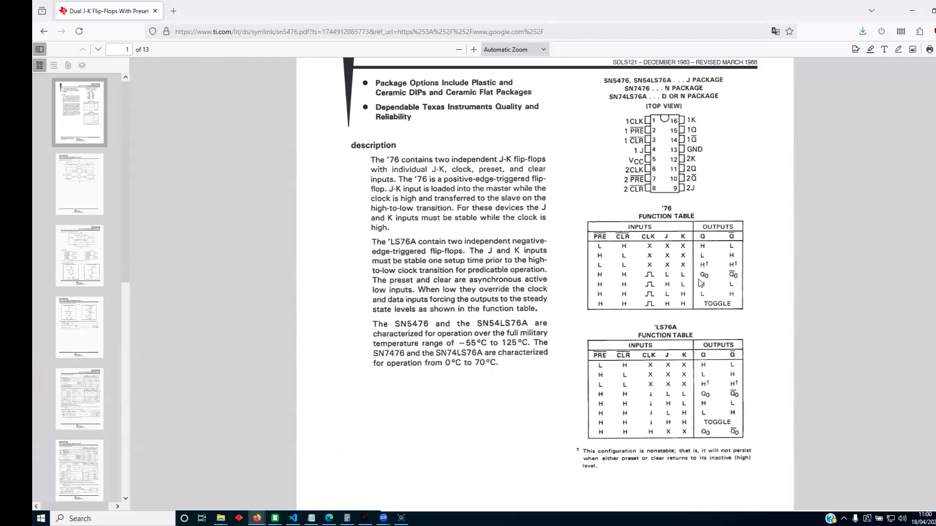
ctrl+scroll(701, 284, up, 2)
scroll(698, 285, up, 3)
scroll(702, 278, down, 5)
ctrl+scroll(704, 269, up, 2)
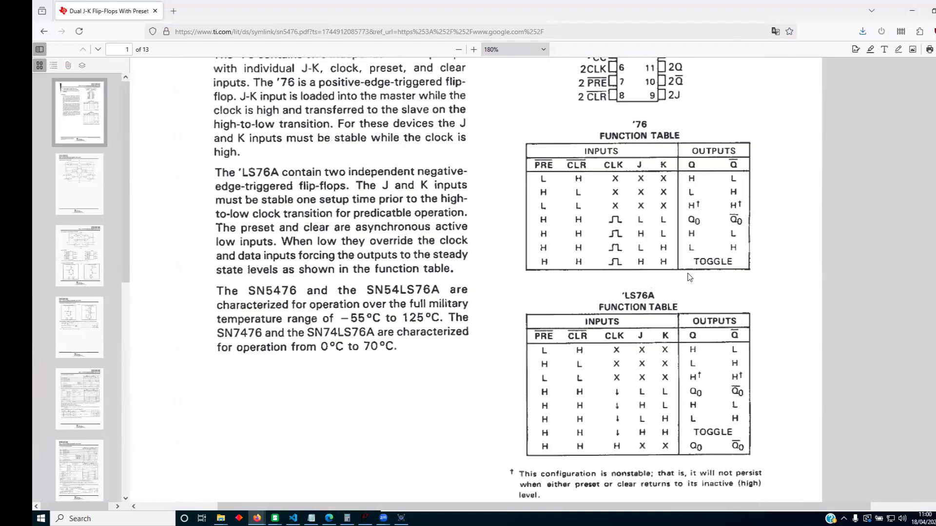
scroll(688, 277, up, 2)
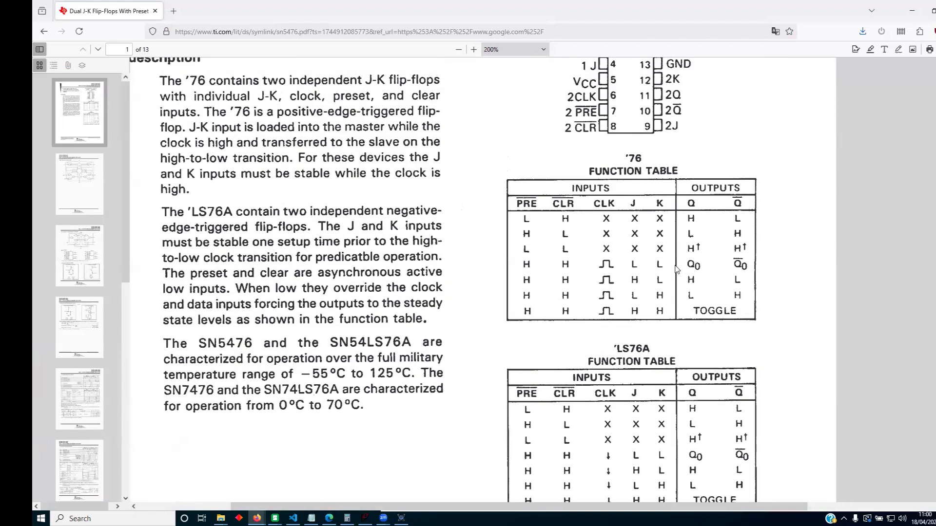
scroll(663, 268, up, 2)
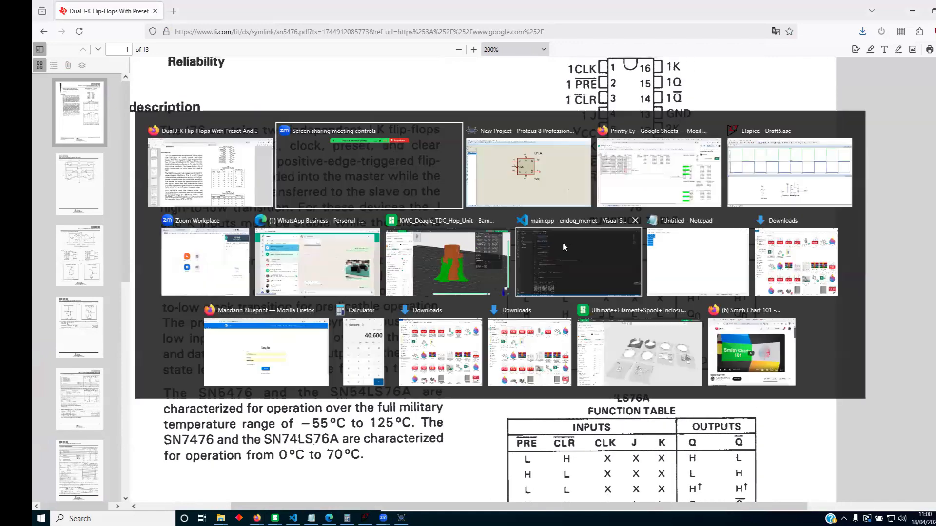
Step: Switch to Proteus, place a POWER terminal above the 7476 flip-flop and wire it to the S pin
key(alt+Tab)
click(493, 167)
scroll(802, 378, up, 1)
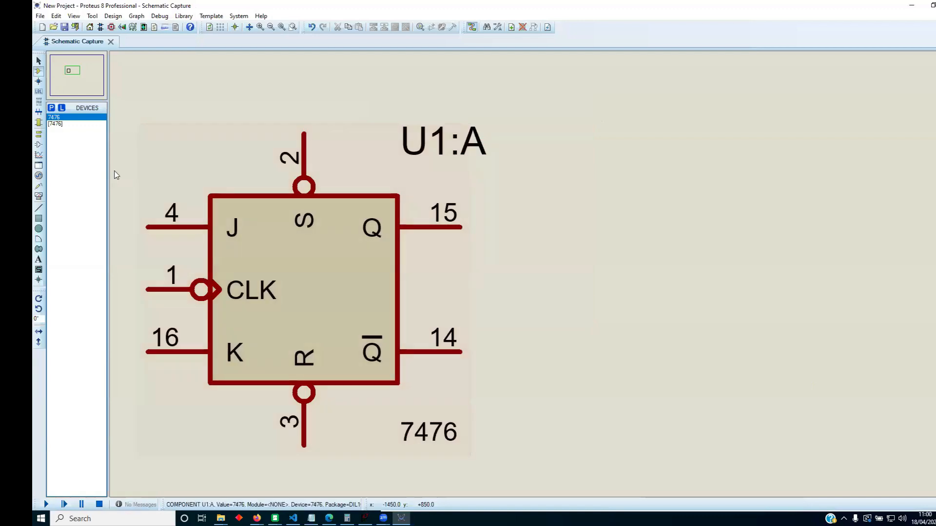
click(74, 69)
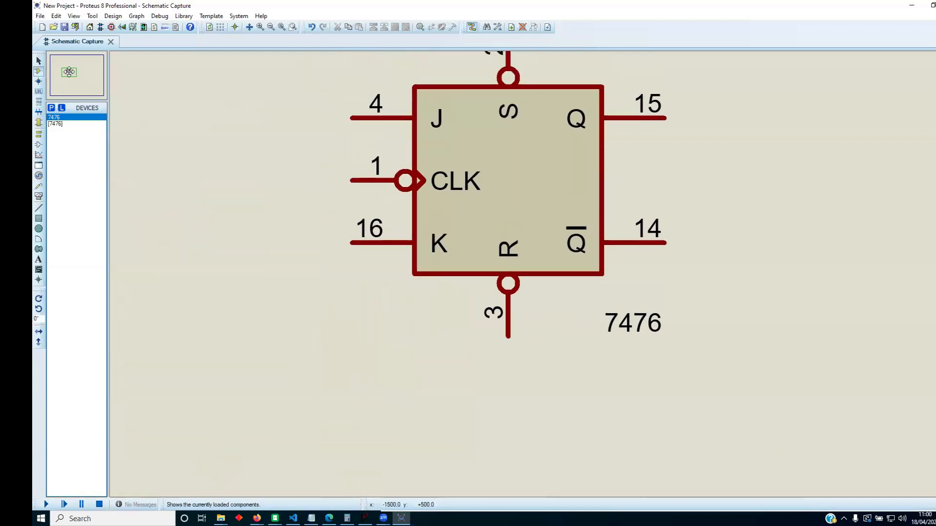
click(68, 70)
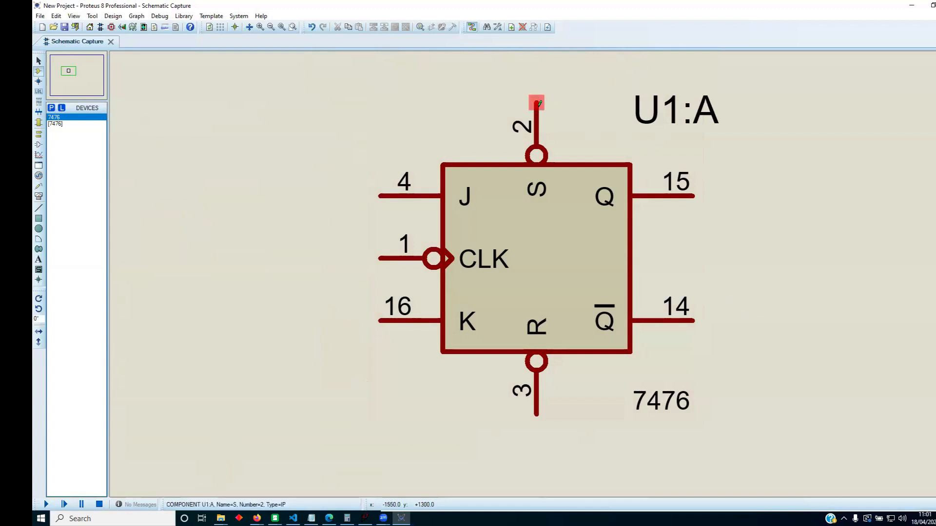
scroll(540, 104, down, 1)
click(39, 134)
click(68, 149)
click(58, 143)
click(547, 155)
click(536, 140)
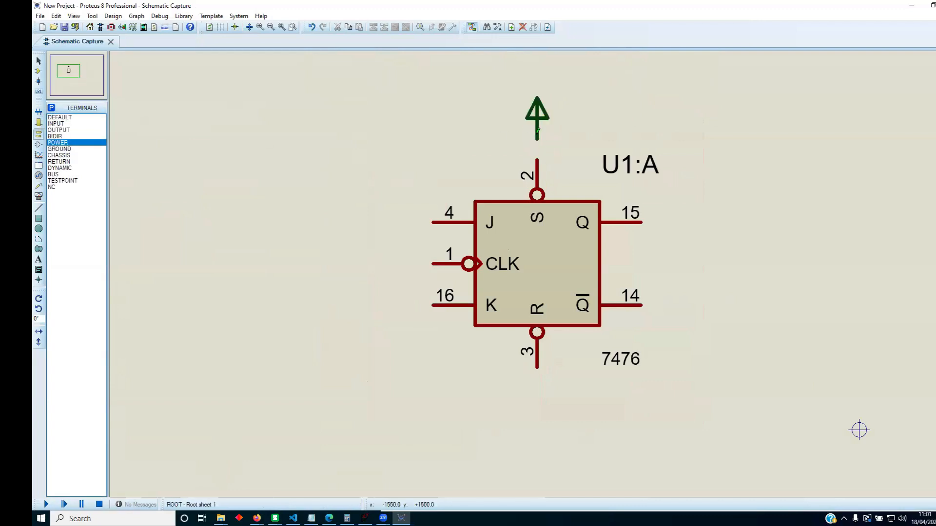
click(538, 155)
Step: Place a second POWER terminal below the 7476 flip-flop and wire it to the R pin
click(496, 388)
click(495, 388)
click(495, 388)
click(537, 368)
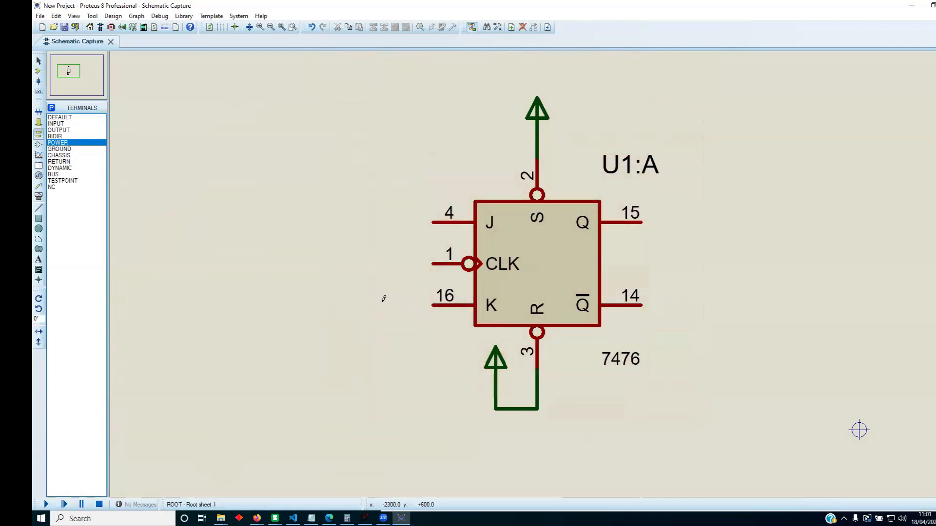
Step: Switch to the LTspice Draft5 schematic and move source V2 farther from U1, keeping it wired to CLK
key(alt+Tab)
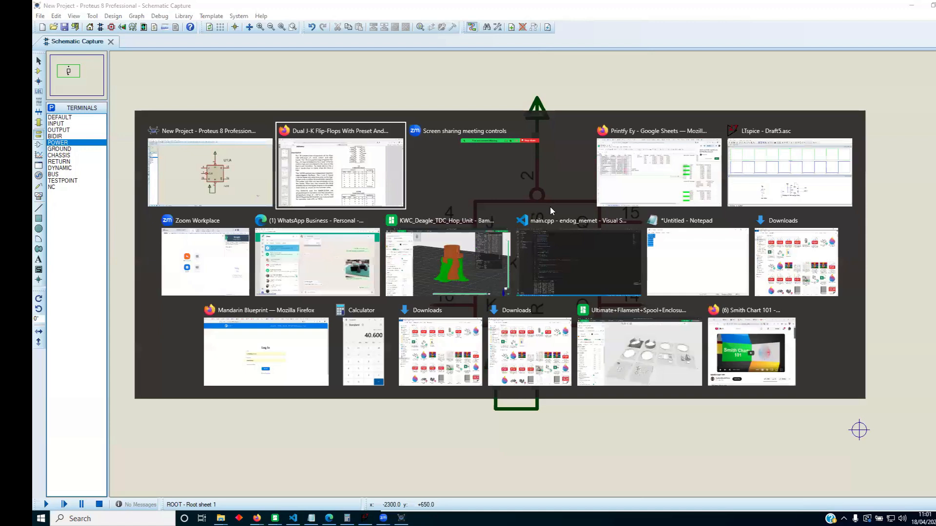
click(766, 175)
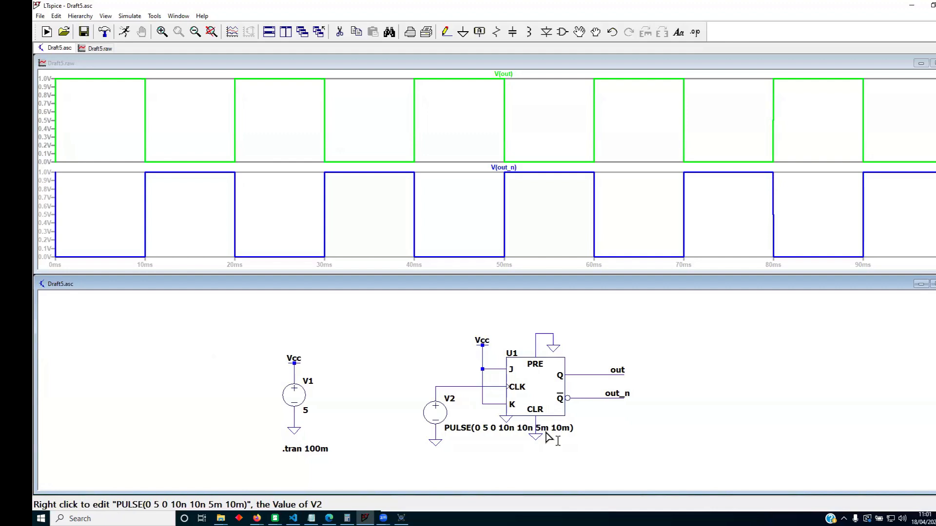
scroll(531, 412, up, 1)
scroll(531, 412, up, 1)
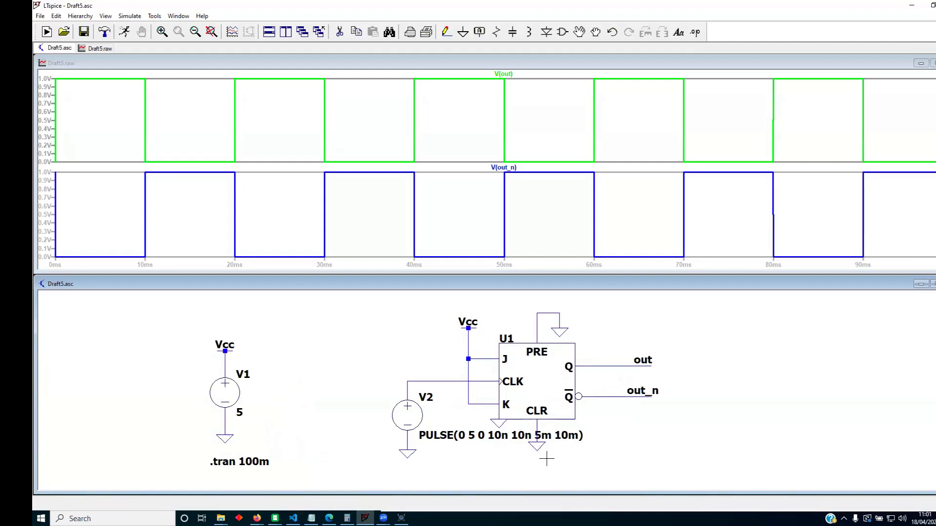
drag(379, 360, 440, 466)
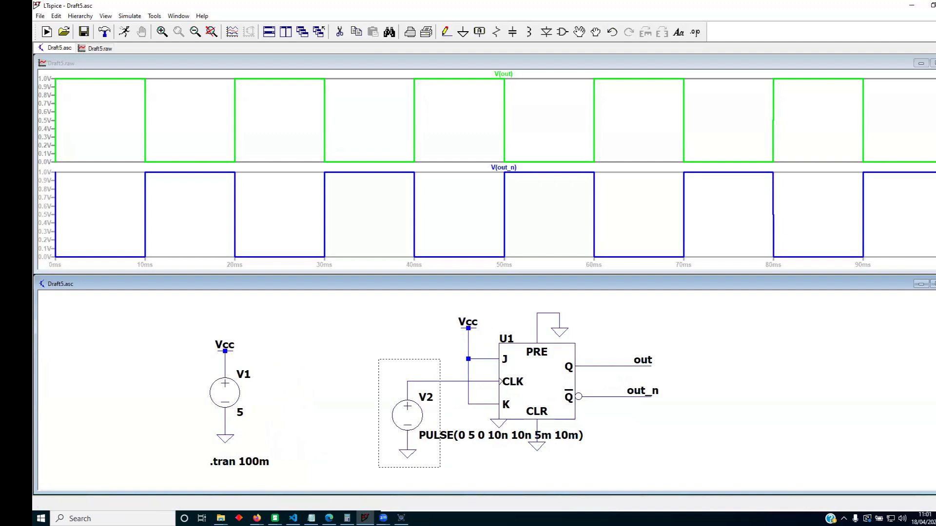
click(322, 420)
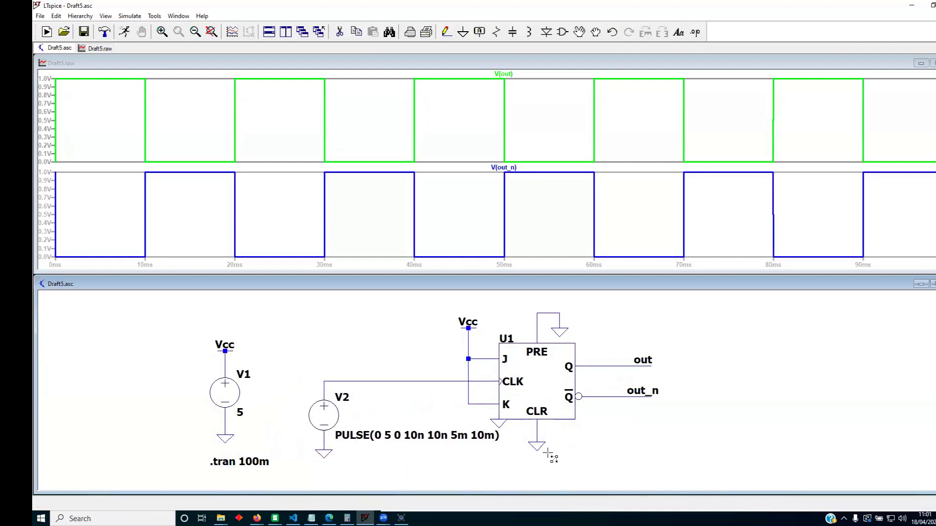
Step: Delete the ground connections at U1's CLR and PRE pins and put a copy of V1's Vcc label on PRE
key(Delete)
click(529, 425)
click(559, 329)
drag(200, 337, 241, 367)
click(550, 336)
Step: Wire U1's CLR pin to a copy of the Vcc label from PRE and run the simulation
drag(513, 296, 558, 343)
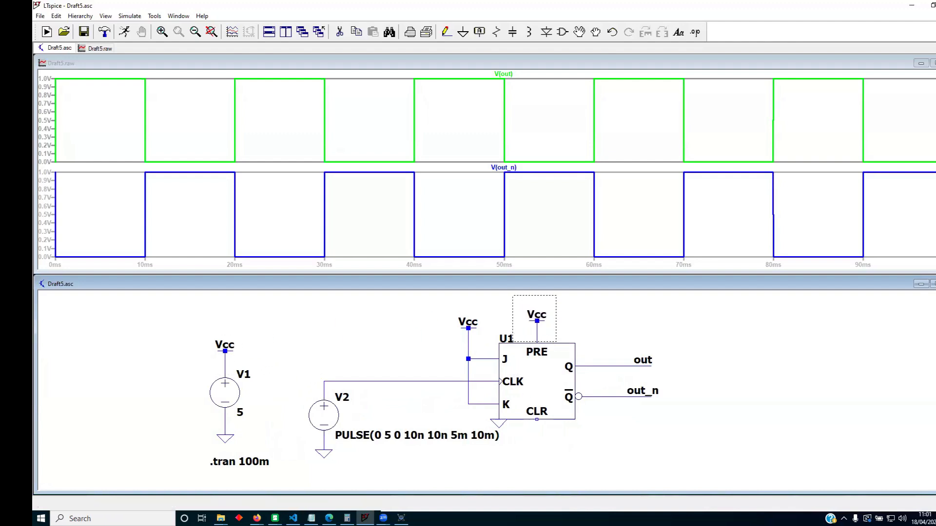
click(626, 441)
key(F3)
click(537, 419)
click(604, 450)
click(604, 419)
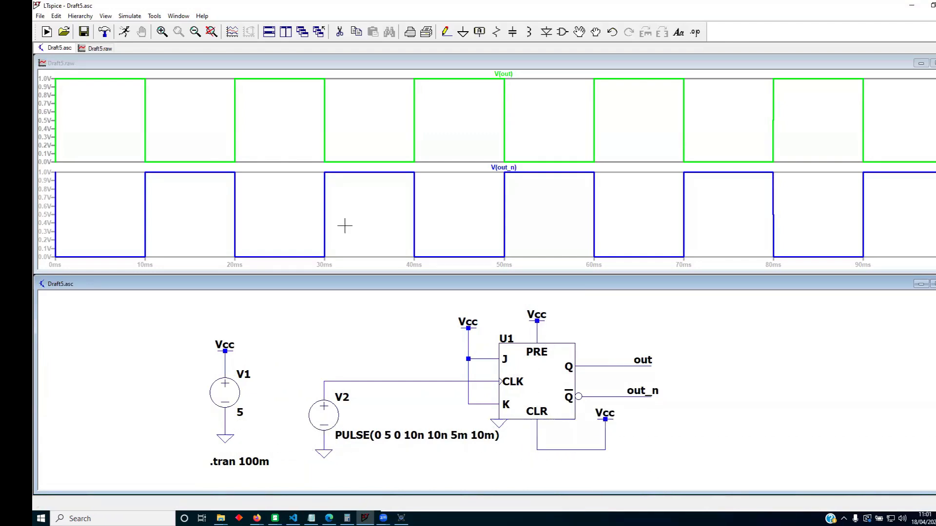
click(47, 31)
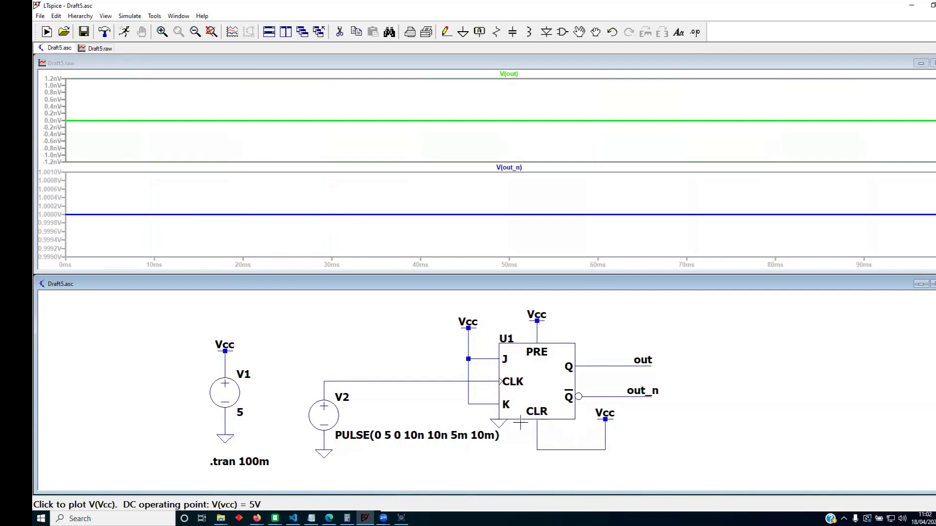
Step: Switch to the SN7476 datasheet in Firefox and circle the PRE and CLR column headings in the '76 function table
key(alt+Tab)
key(Tab)
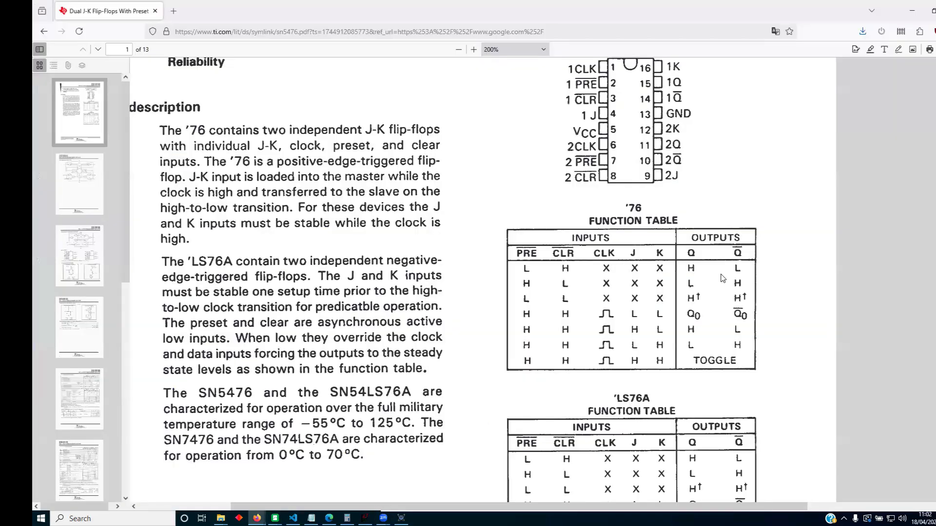
scroll(719, 277, down, 2)
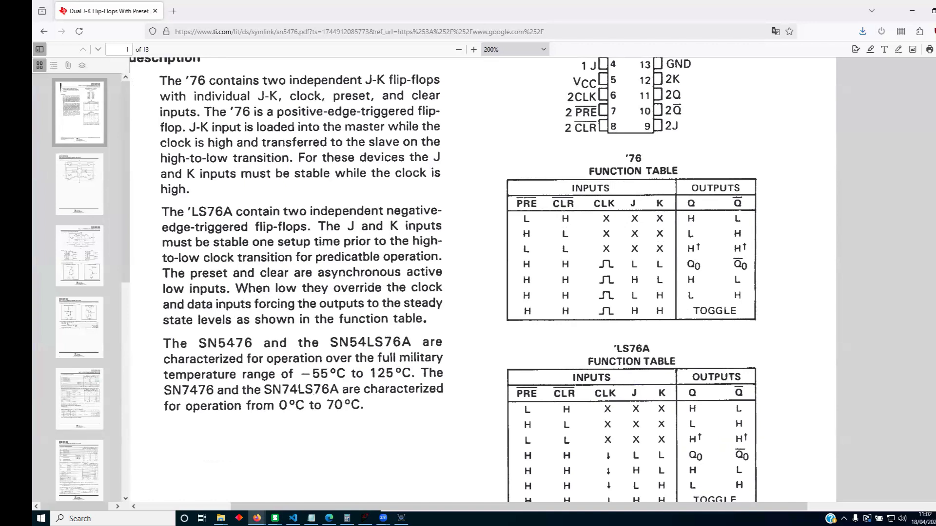
drag(539, 191, 565, 187)
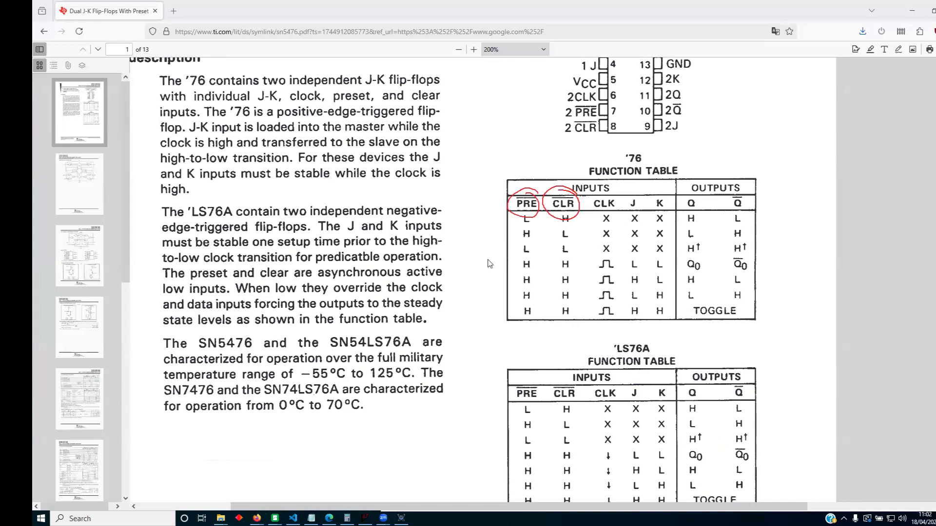
Step: Switch back to the LTspice Draft5 schematic and mark U1's PRE and CLR pins with the annotation pen
key(alt+Tab)
key(alt+Tab)
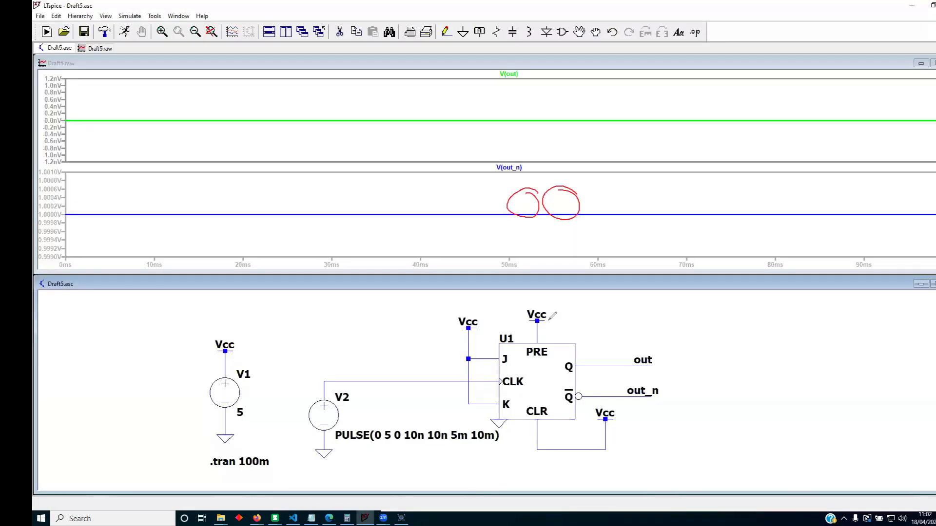
mouse_move(553, 340)
mouse_down()
mouse_move(519, 343)
mouse_move(558, 359)
mouse_move(556, 341)
mouse_up()
mouse_move(549, 401)
mouse_down()
mouse_move(515, 410)
mouse_move(579, 407)
mouse_up()
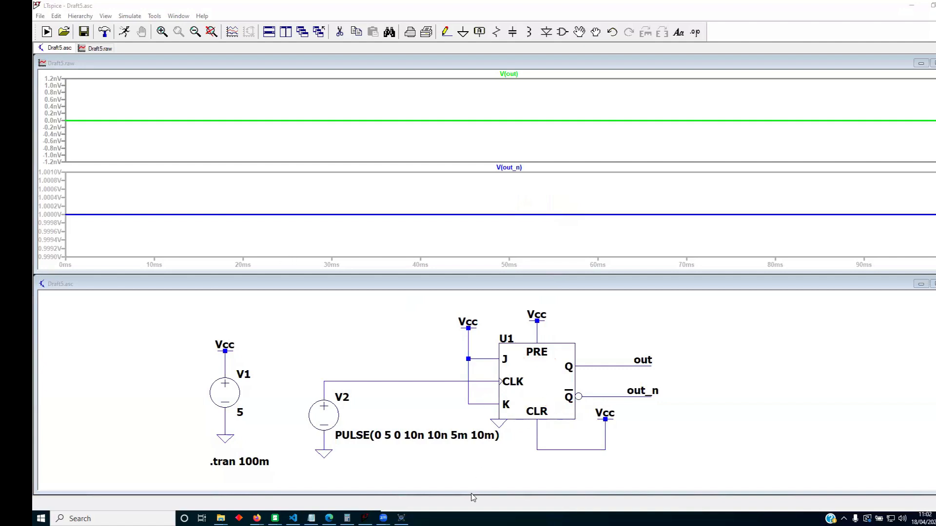
Step: Undo the Vcc connections on U1's PRE and CLR pins to bring back their ground connections
click(564, 320)
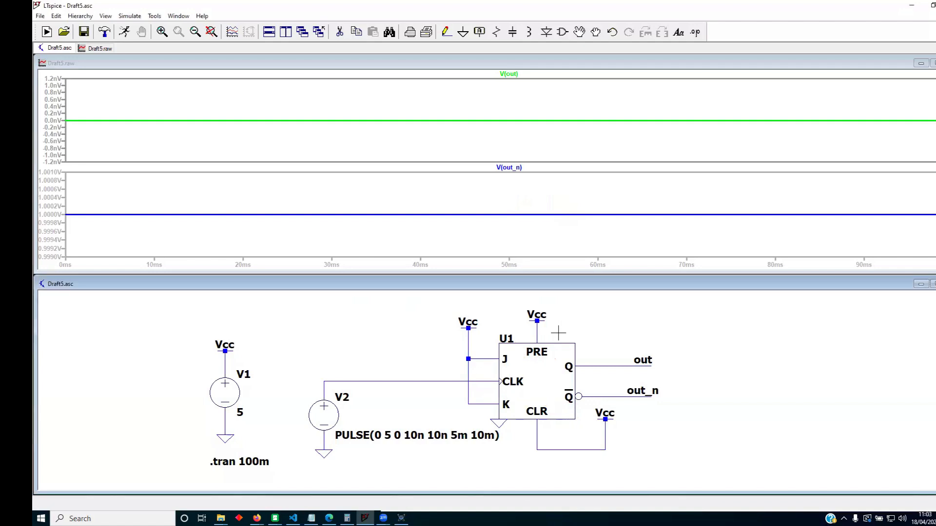
key(ctrl+z)
key(ctrl+z)
key(ctrl+z)
key(ctrl+z)
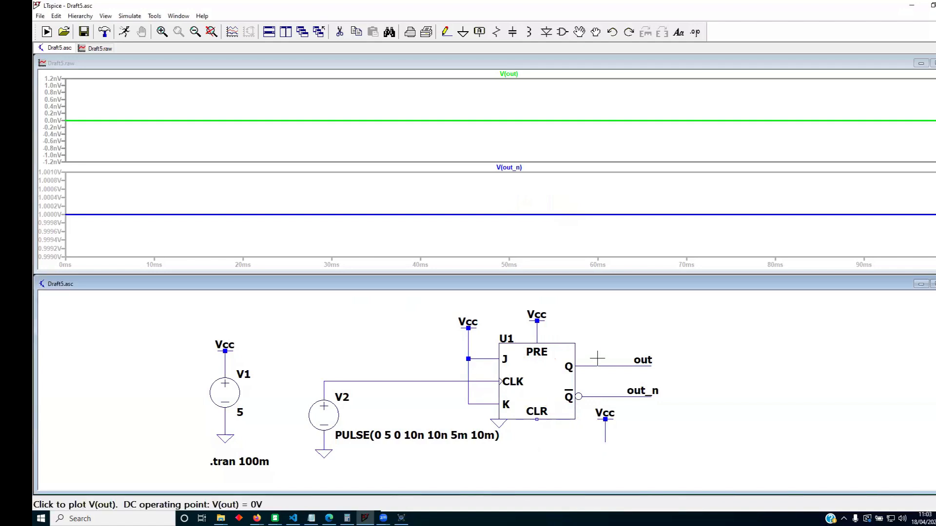
key(ctrl+z)
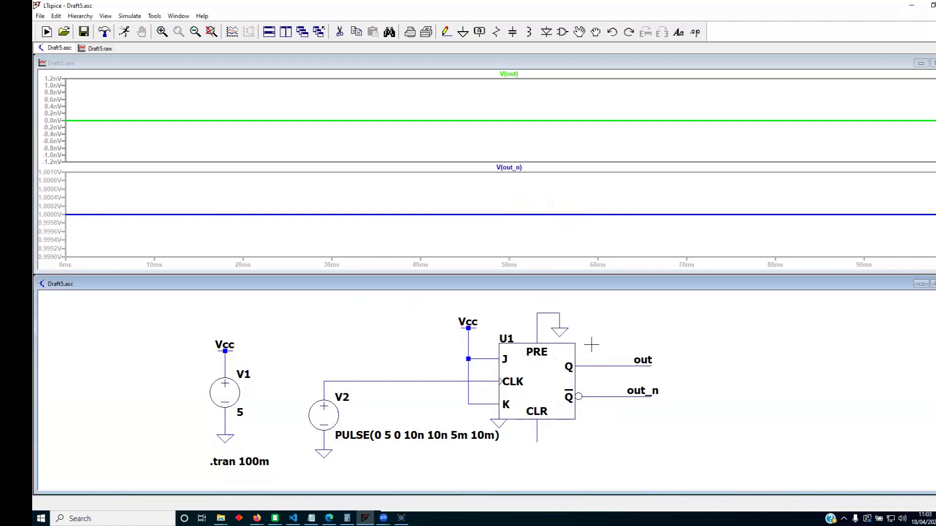
Step: Switch to the SN7476 datasheet in Firefox and box the PRE and CLR entries of the last four rows in the '76 function table
key(alt+Tab)
key(alt+Tab)
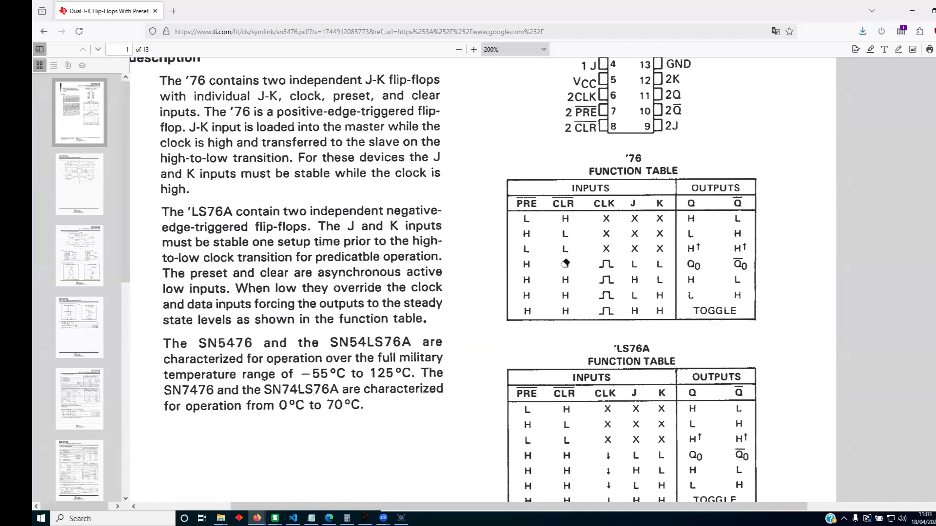
mouse_move(575, 255)
mouse_down()
mouse_move(504, 257)
mouse_move(537, 326)
mouse_move(580, 328)
mouse_move(512, 254)
mouse_move(510, 326)
mouse_move(586, 303)
mouse_move(575, 256)
mouse_move(511, 315)
mouse_move(577, 316)
mouse_move(561, 319)
mouse_up()
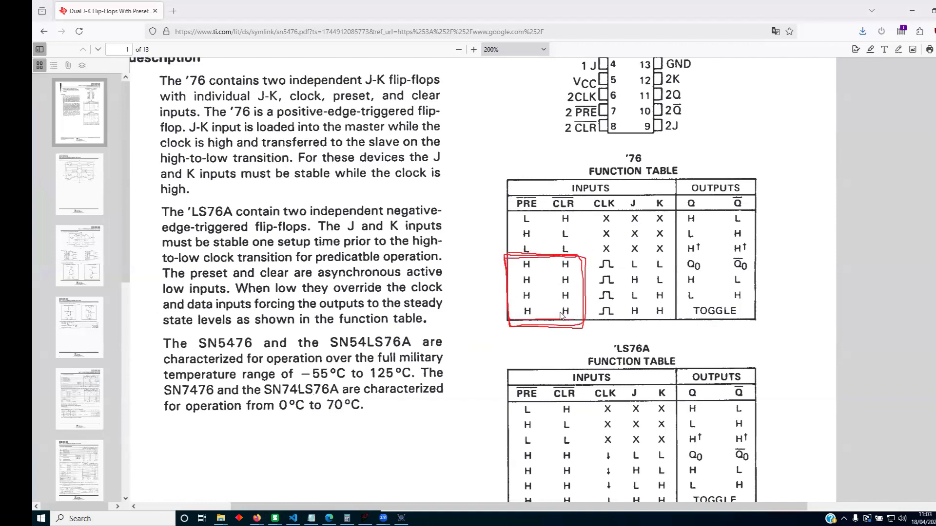
Step: Switch back to the LTspice Draft5 schematic and run the simulation with U1's PRE and CLR pins grounded
key(alt+Tab)
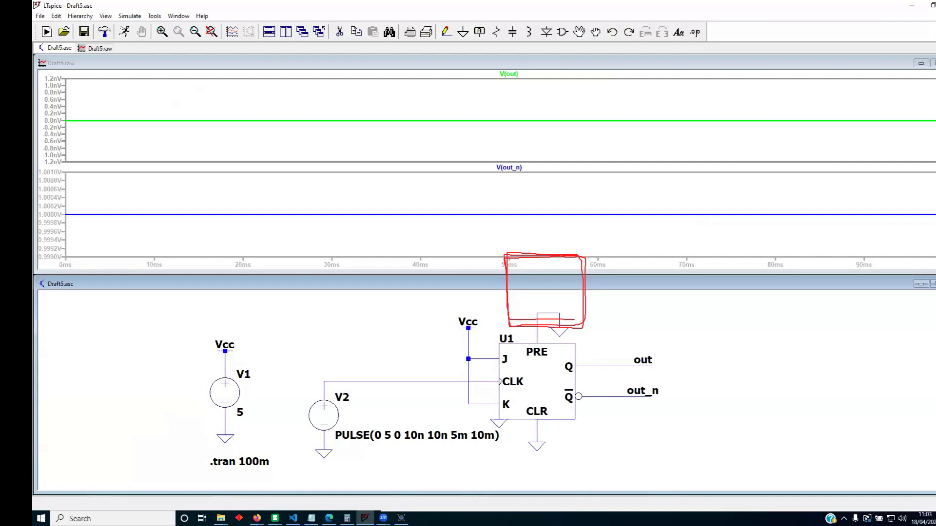
drag(538, 308, 424, 450)
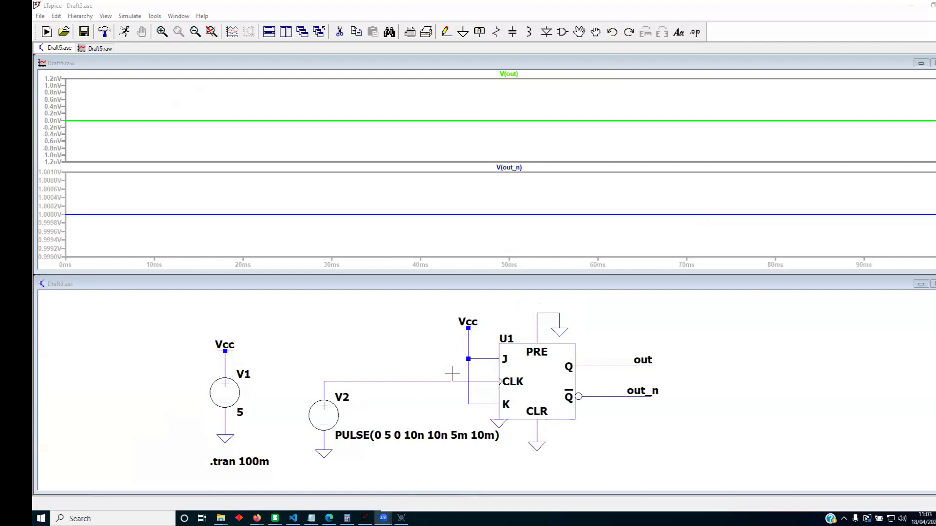
click(125, 32)
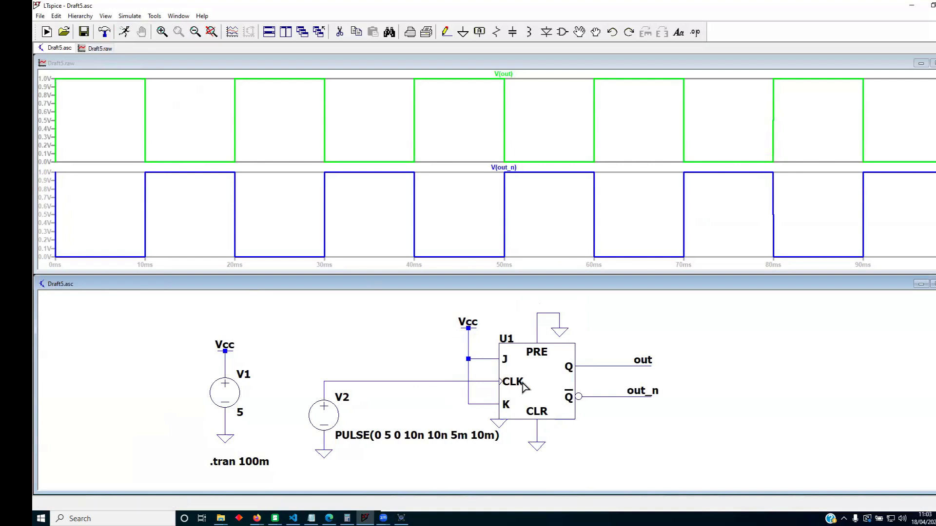
Step: Set U1's SpiceLine attribute to Vhigh=5 Vlow=0 td=10n, leave it hidden on the schematic, and rerun the simulation
right_click(554, 398)
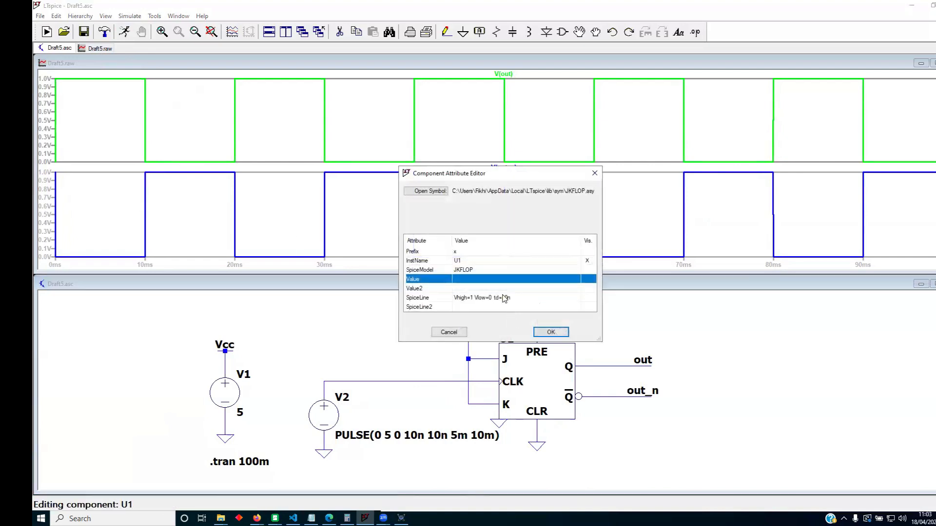
click(507, 298)
click(473, 298)
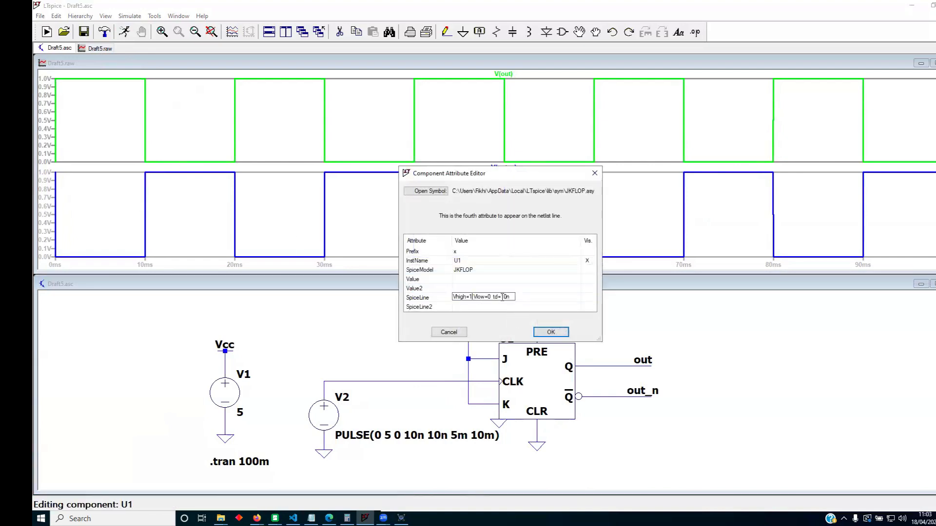
key(Return)
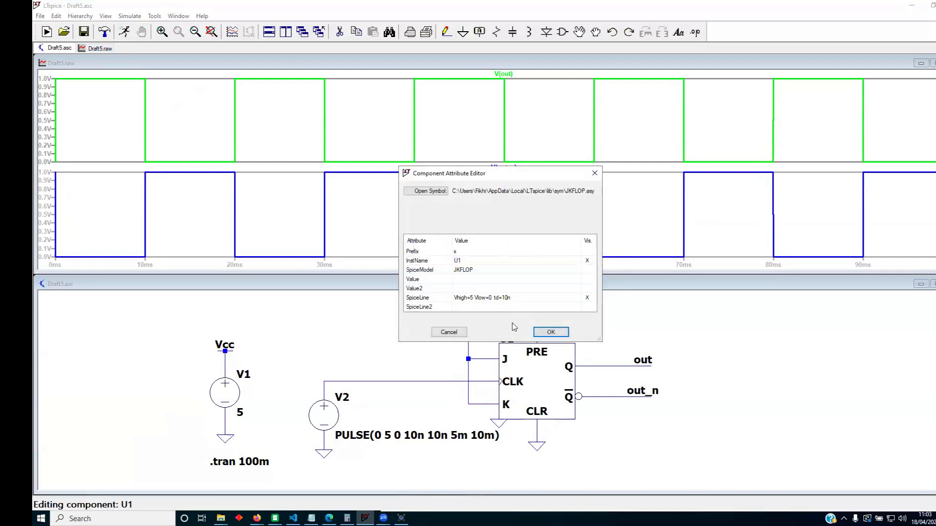
click(587, 299)
click(551, 333)
click(124, 32)
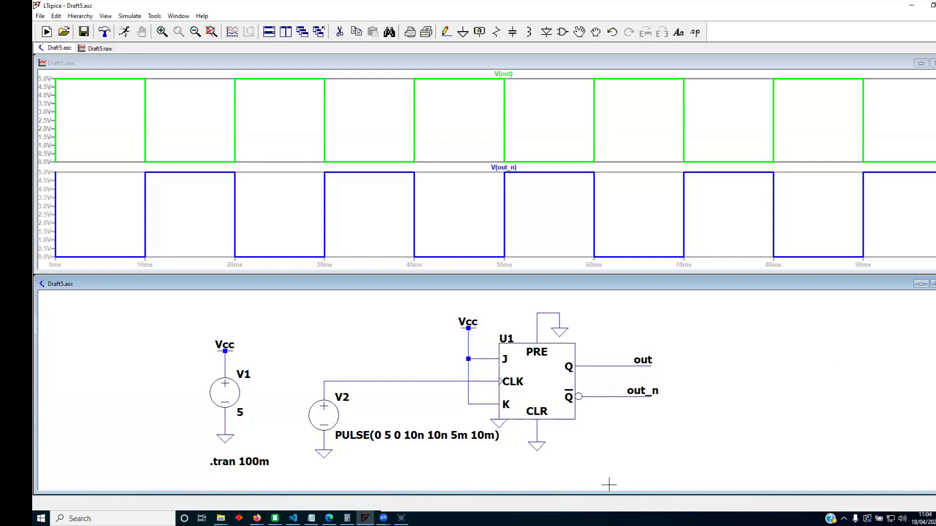
key(alt+Tab)
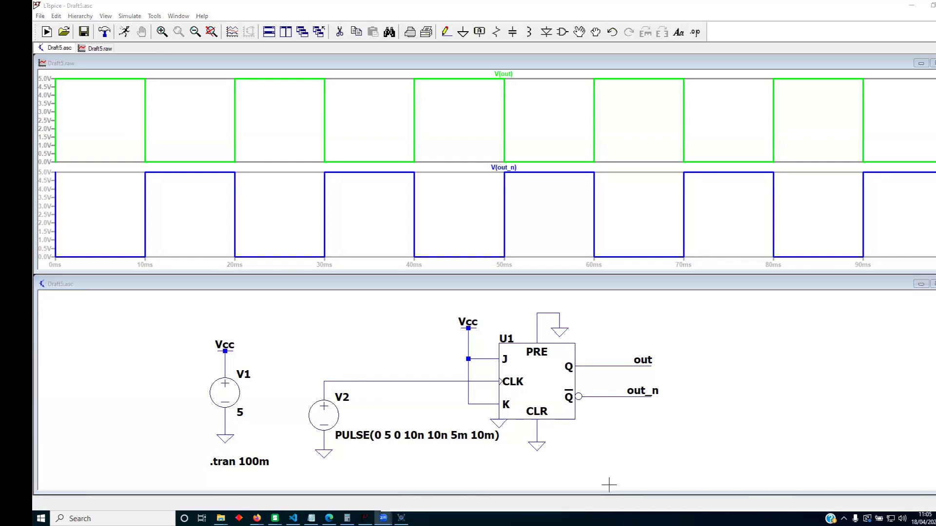